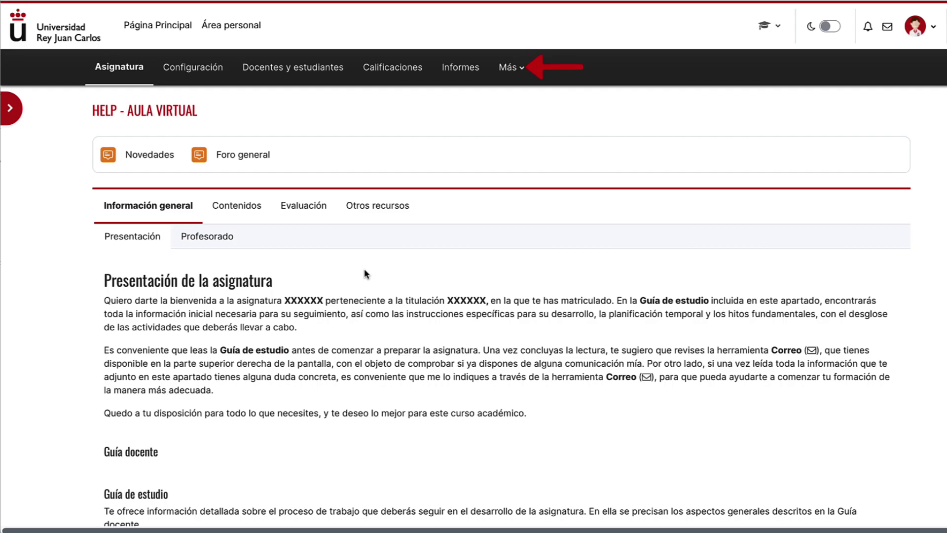
# Step: Open the course's question bank and choose the category "Crear por defecto dentro de la categoría plantilla_docencia_reglada"
pyautogui.click(512, 73)
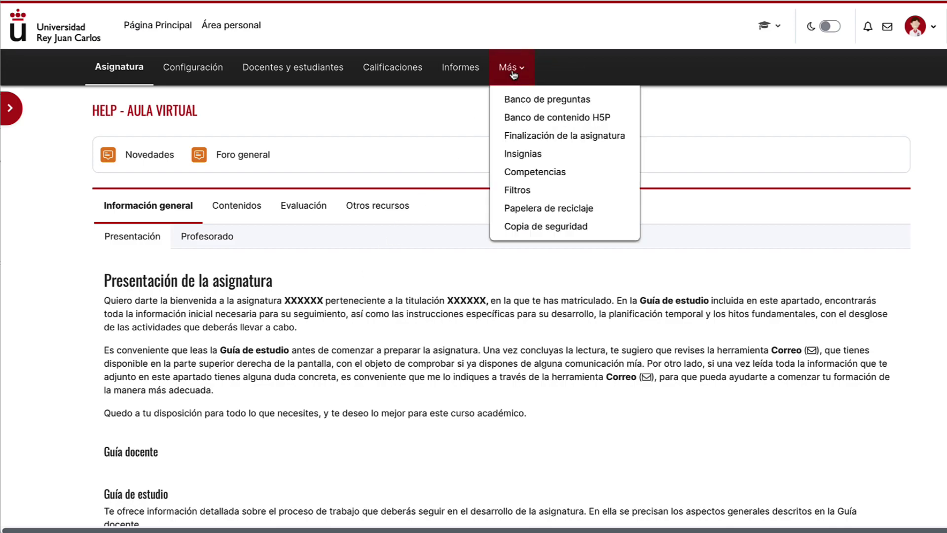
pyautogui.click(516, 99)
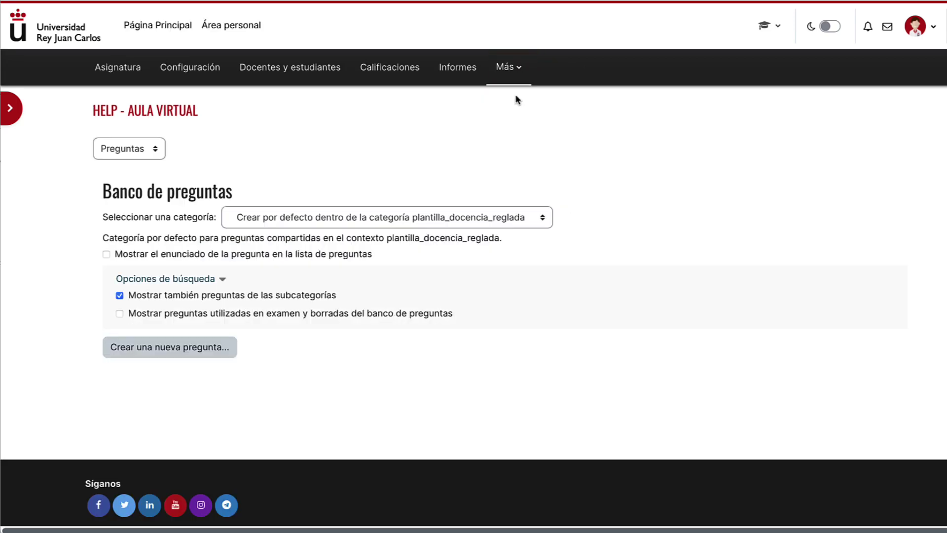
pyautogui.click(149, 151)
pyautogui.click(147, 150)
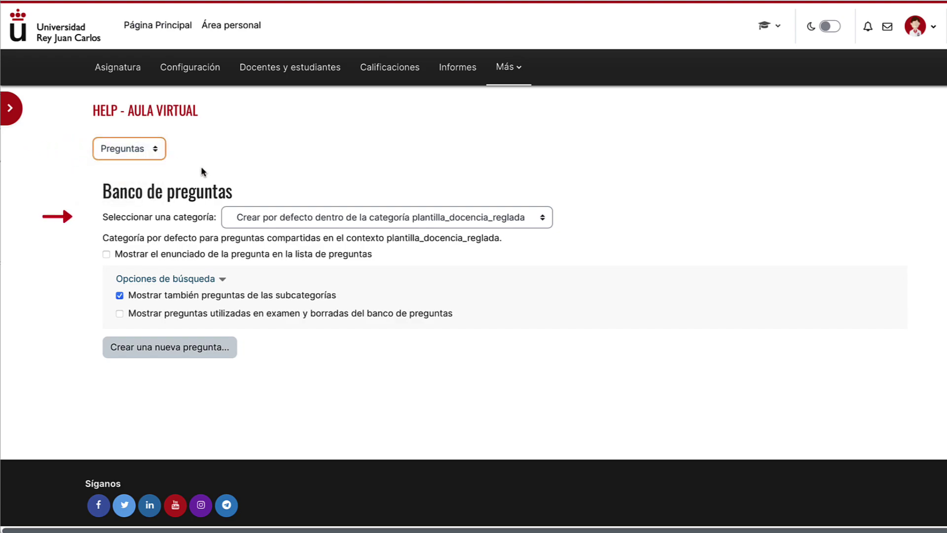
pyautogui.click(347, 219)
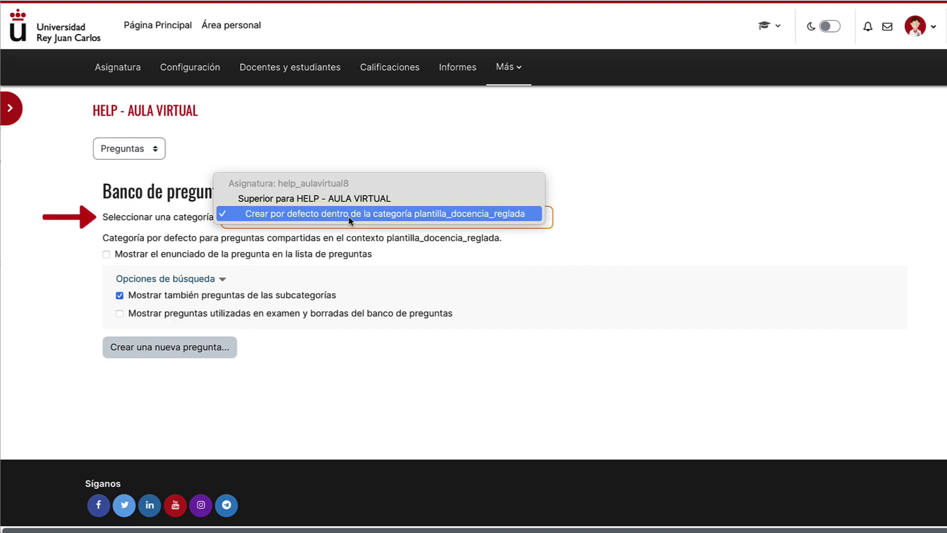
pyautogui.click(349, 215)
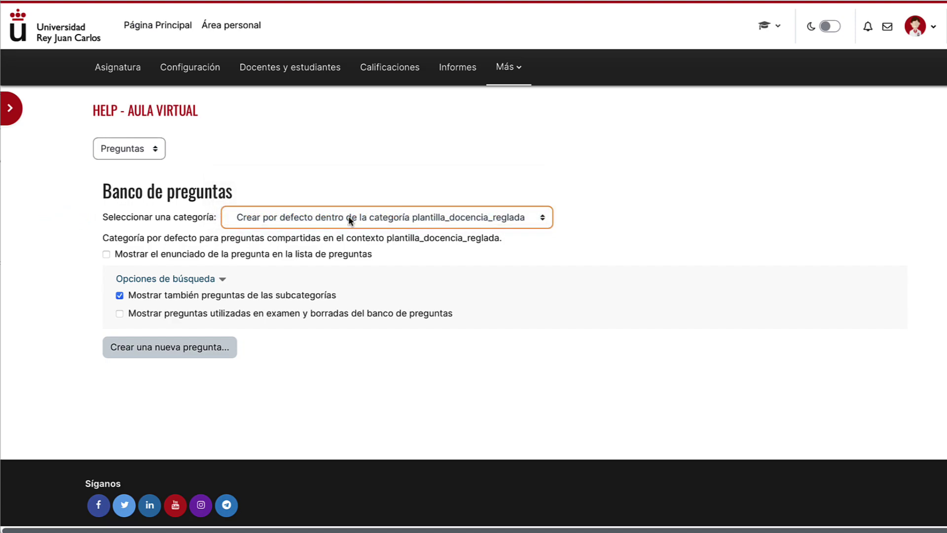
# Step: Create a new question of the type "Arrastrar y soltar sobre una imagen"
pyautogui.click(198, 349)
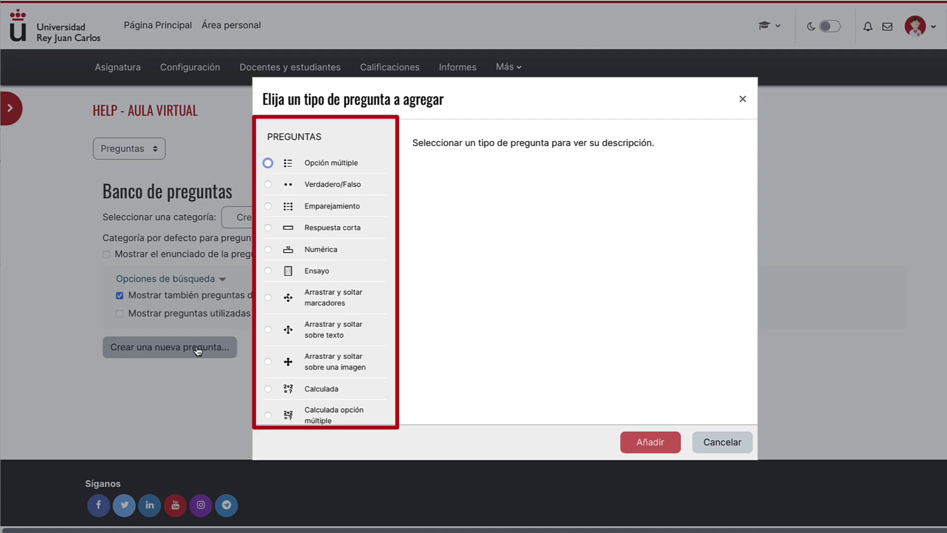
pyautogui.click(268, 362)
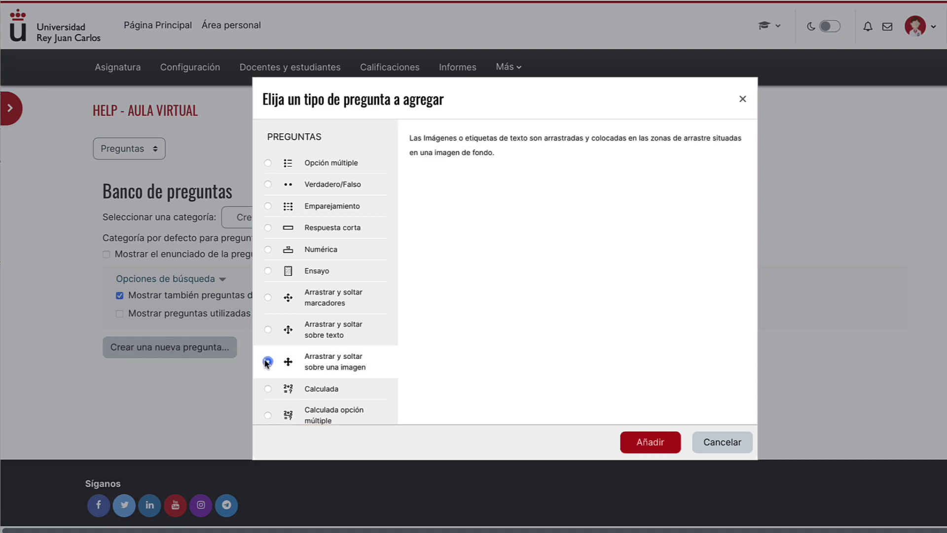
pyautogui.click(644, 446)
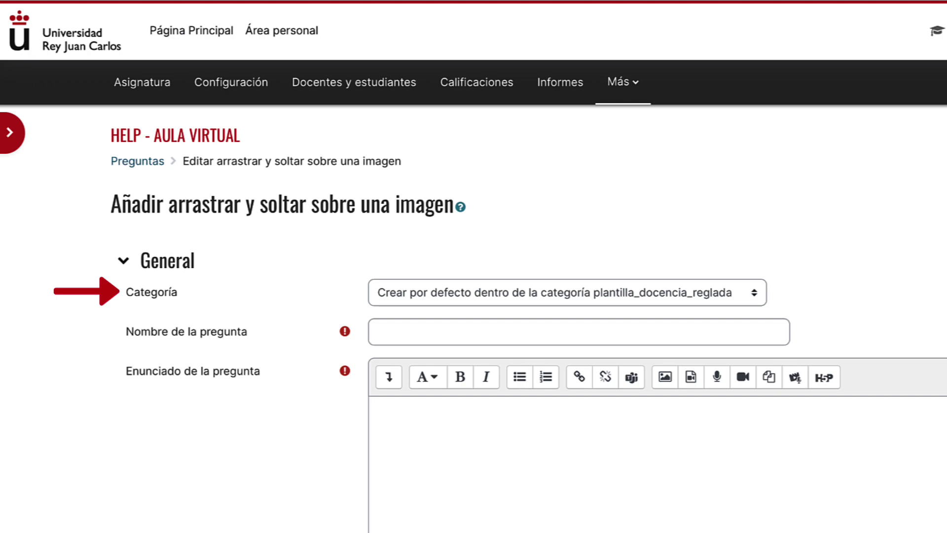
# Step: Name the question "Pregunta de arrastrar y soltar sobre una imagen"
pyautogui.click(764, 334)
pyautogui.write('Pregun')
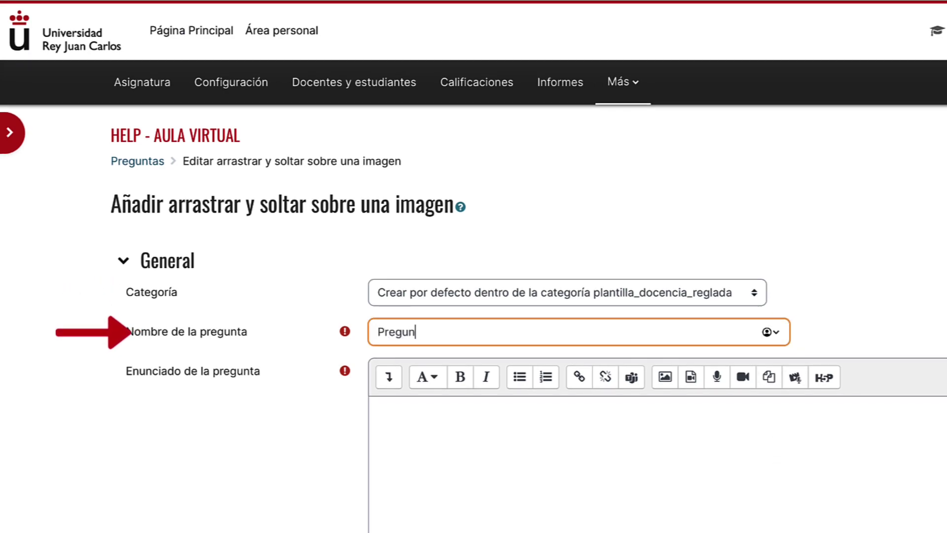
pyautogui.write('ta de arr')
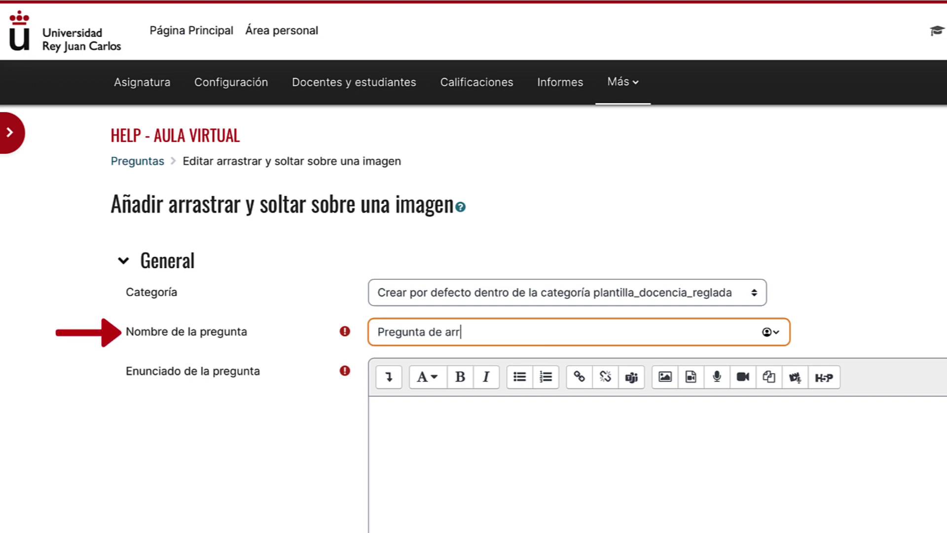
pyautogui.write('astrar')
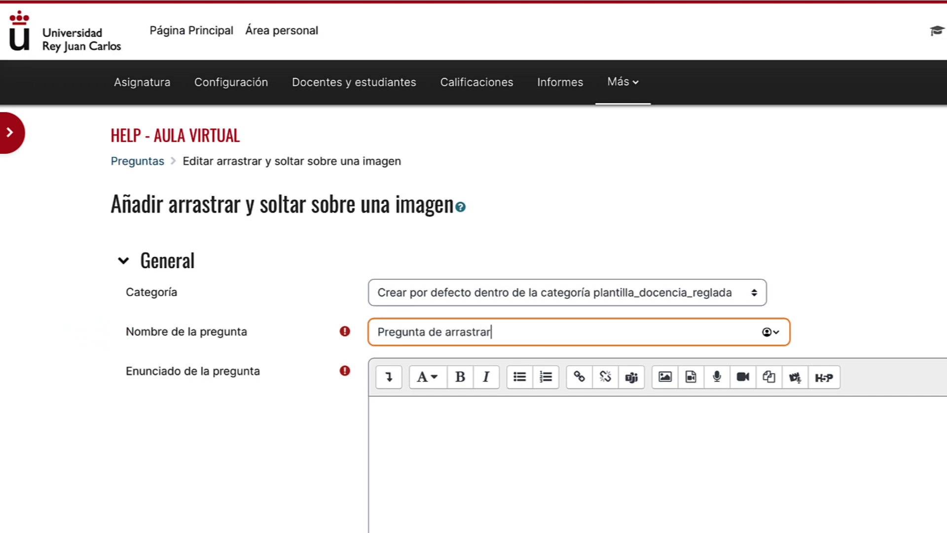
pyautogui.write(' y soltar sobre una imagen')
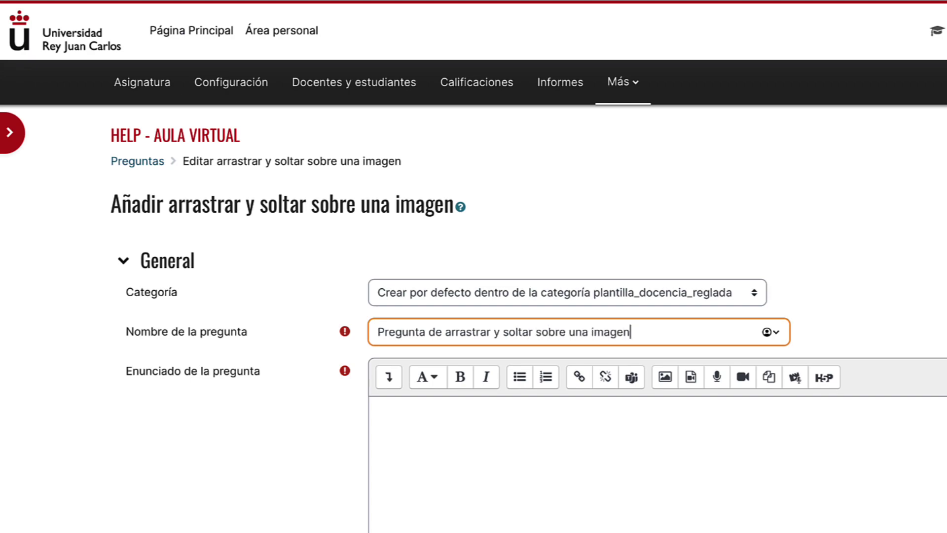
# Step: Enter the question text "Arrastra cada marcador a la zona correspondiente en la imagen"
pyautogui.click(421, 415)
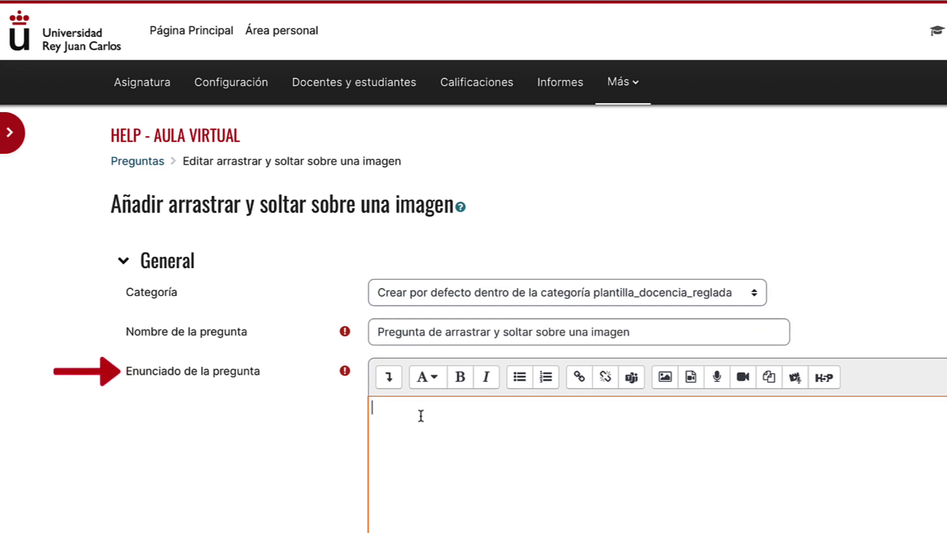
pyautogui.write('Arrastra cada marcador a ')
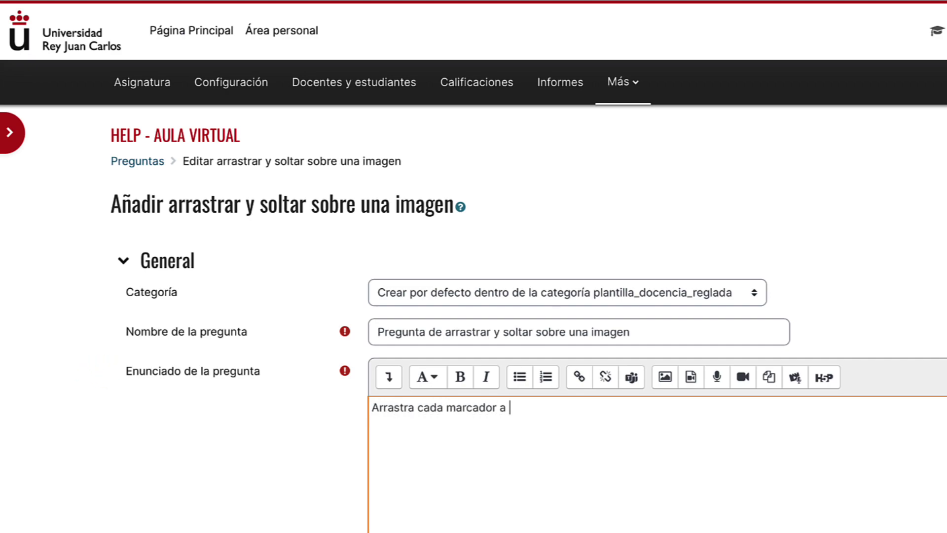
pyautogui.write('la zona correspond')
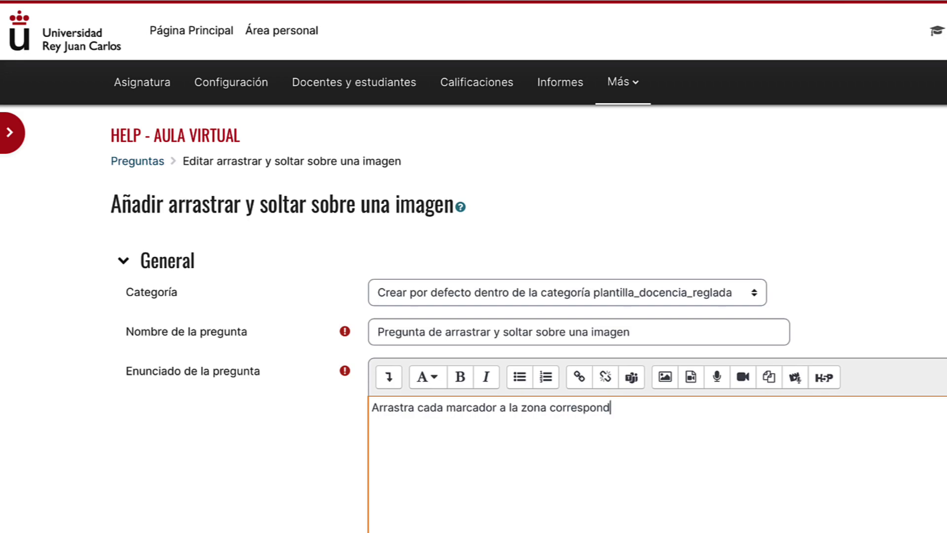
pyautogui.write('iente en la imagen')
# Step: Switch the question's status to Borrador and set it back to Listo
pyautogui.scroll(-2, 184, 395)
pyautogui.scroll(-3, 182, 397)
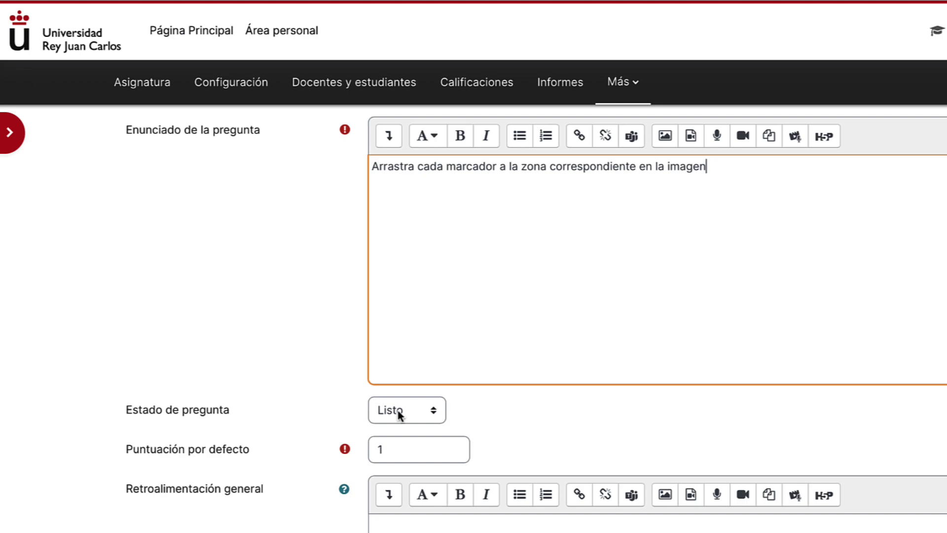
pyautogui.click(398, 411)
pyautogui.click(396, 426)
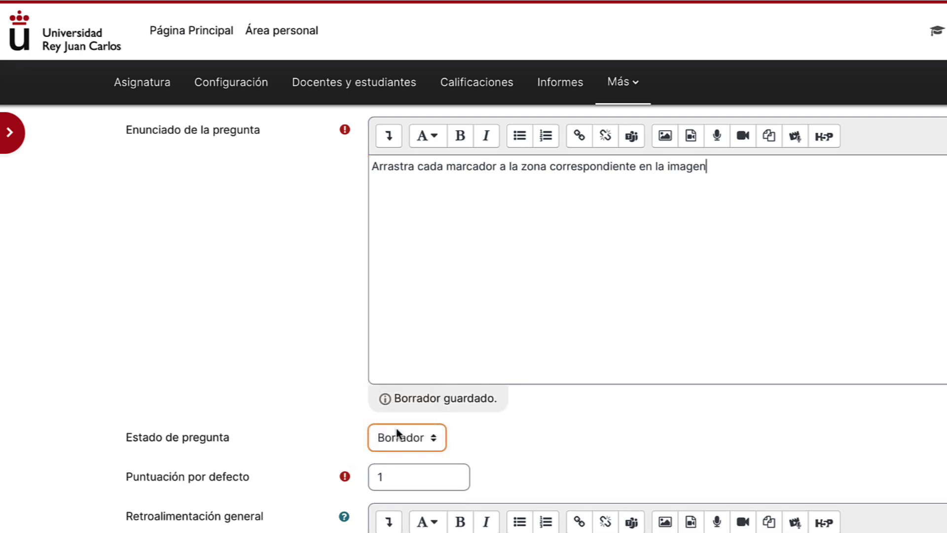
pyautogui.click(397, 433)
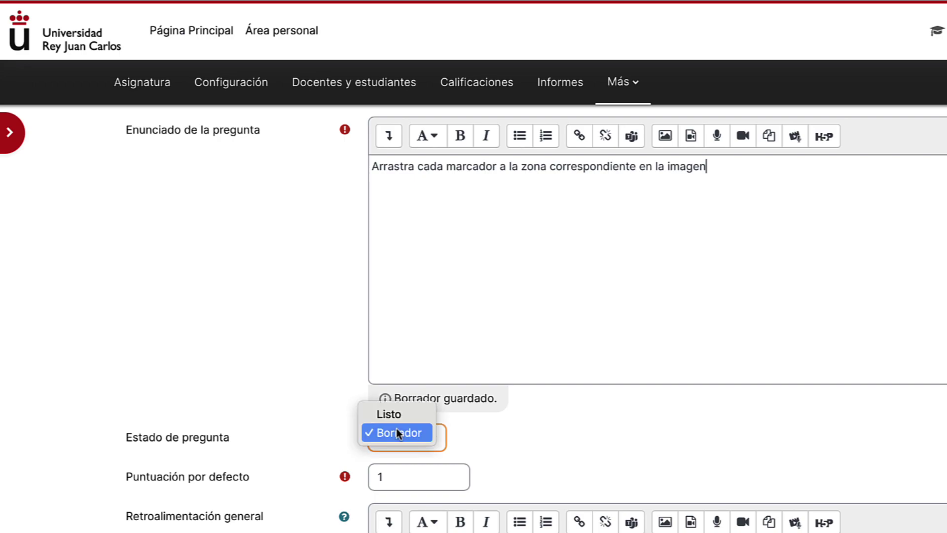
pyautogui.click(400, 413)
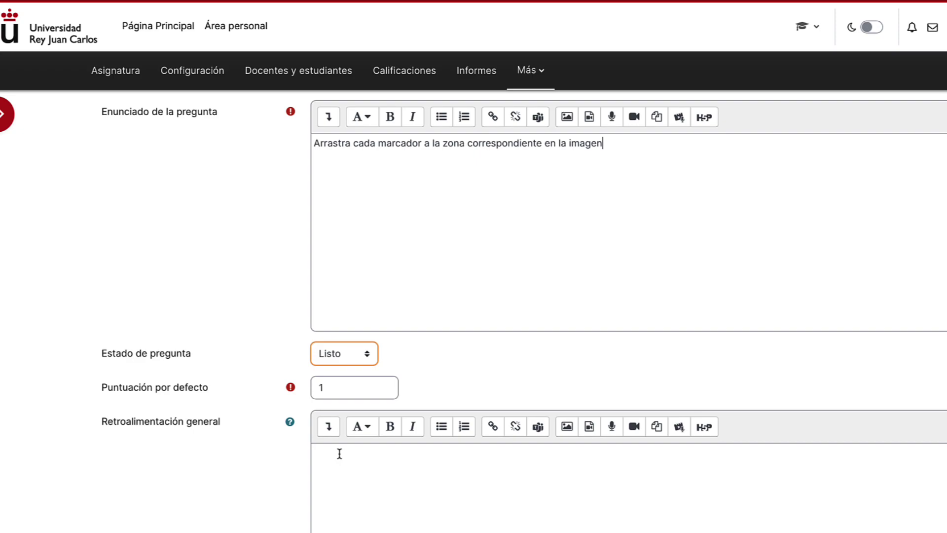
# Step: Upload "900×600 auto_renault_juvaquatre_pkw_old_rarity_france_automotive_oldtimer-494938.jpg" as the question's background image and refresh the preview
pyautogui.scroll(-8, 339, 453)
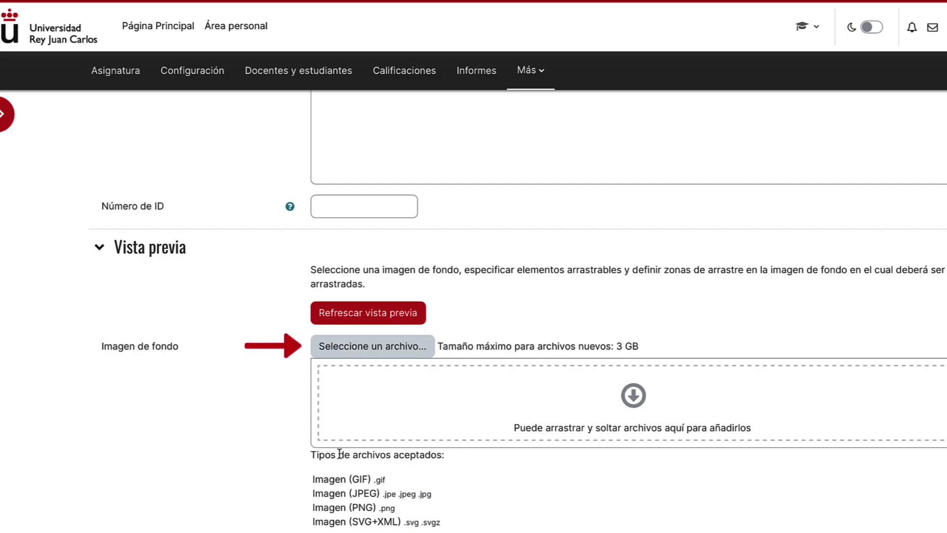
pyautogui.click(372, 345)
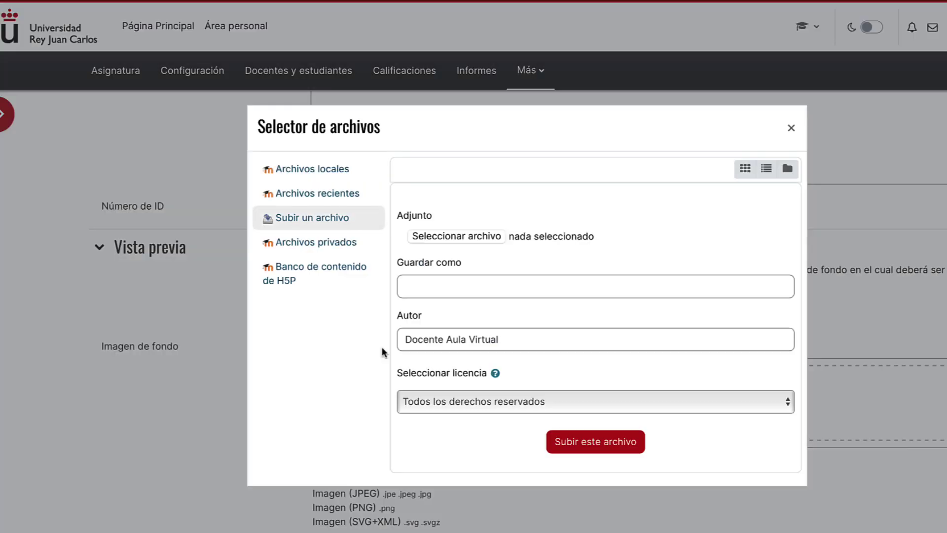
pyautogui.moveTo(946, 207); pyautogui.dragTo(451, 236)
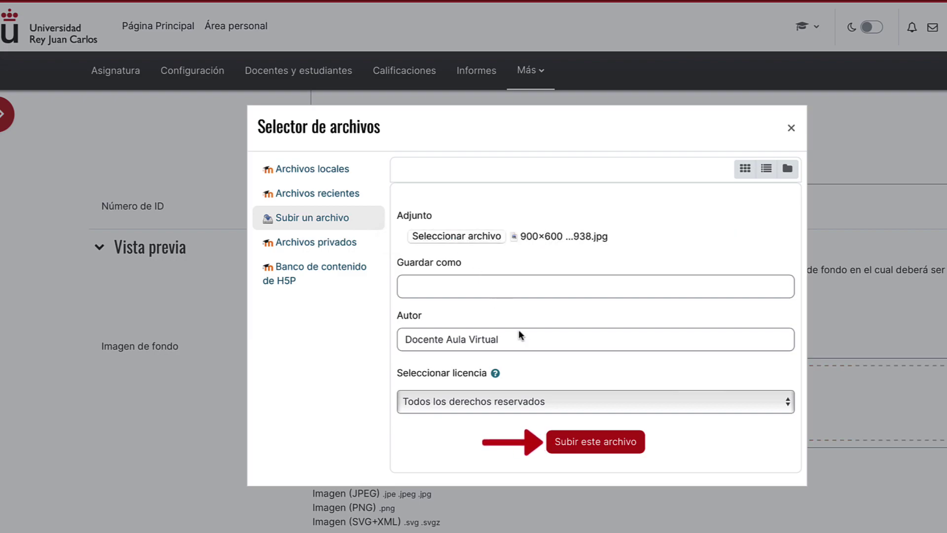
pyautogui.click(597, 444)
pyautogui.scroll(-1, 597, 443)
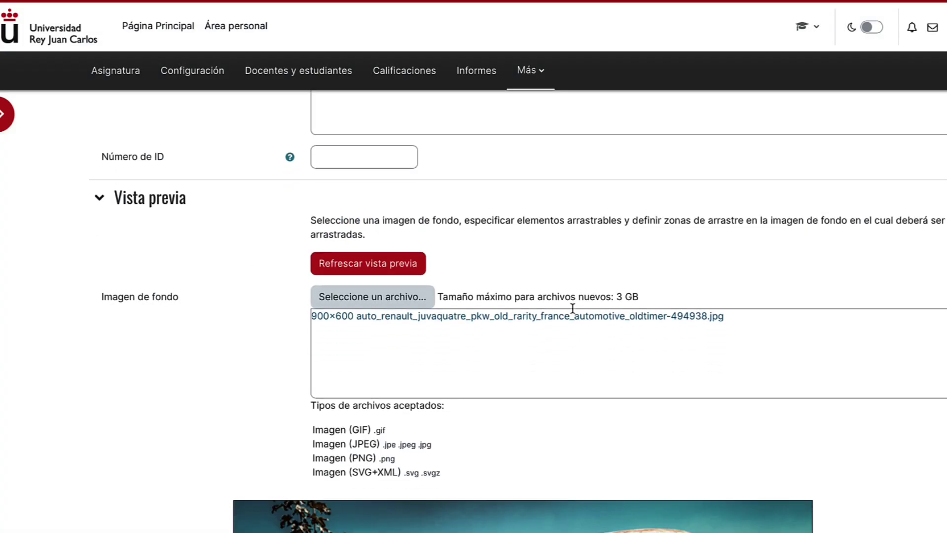
pyautogui.click(373, 266)
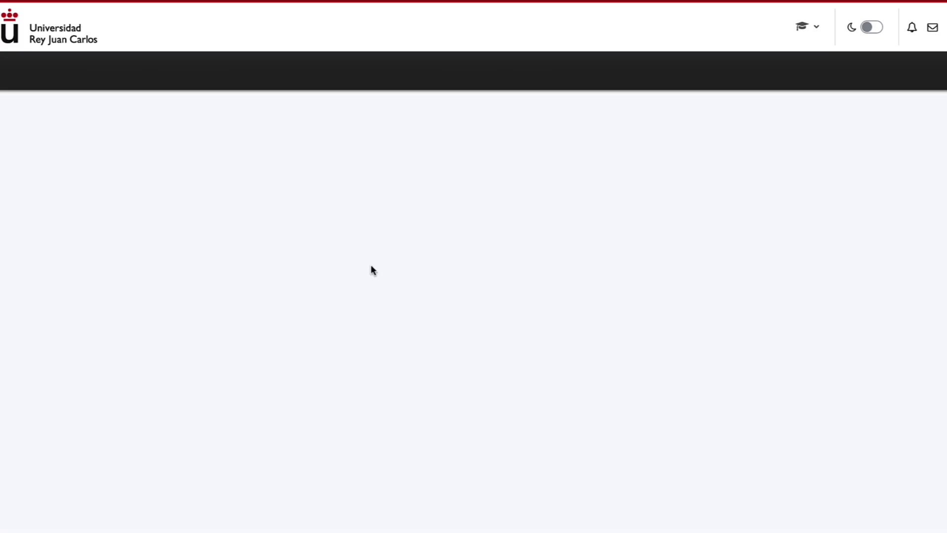
# Step: Set draggable element 1 to type "Imagen arrastable" in group A and add the file Marcador_PNG.png to it
pyautogui.scroll(-15, 303, 313)
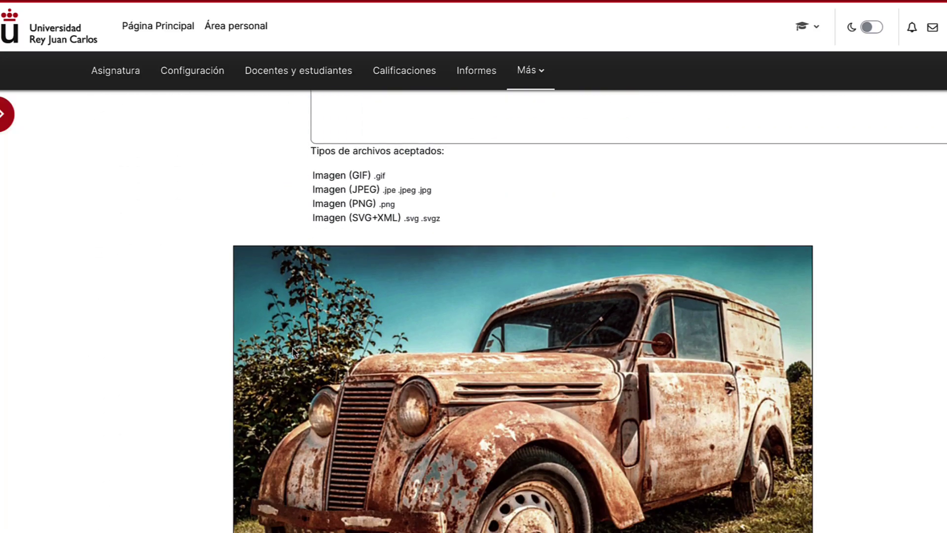
pyautogui.scroll(-8, 293, 352)
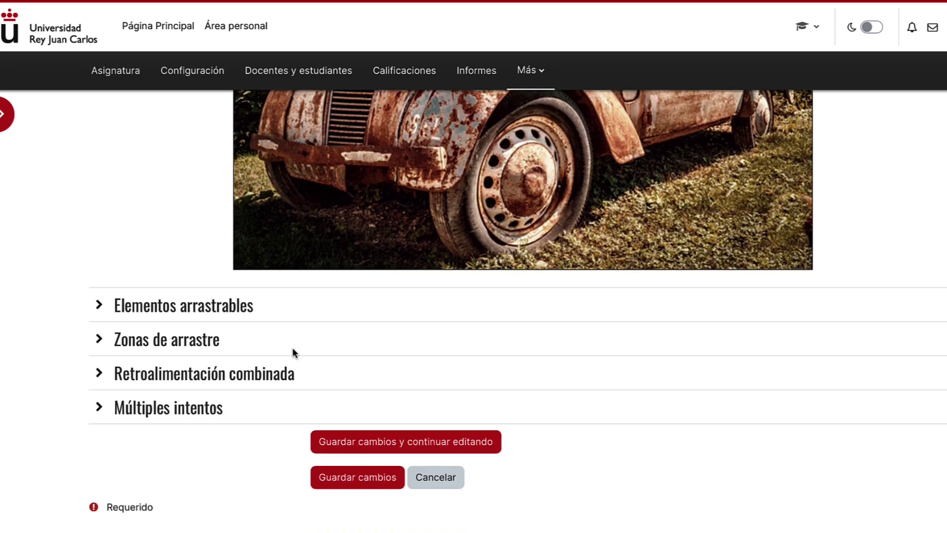
pyautogui.click(98, 234)
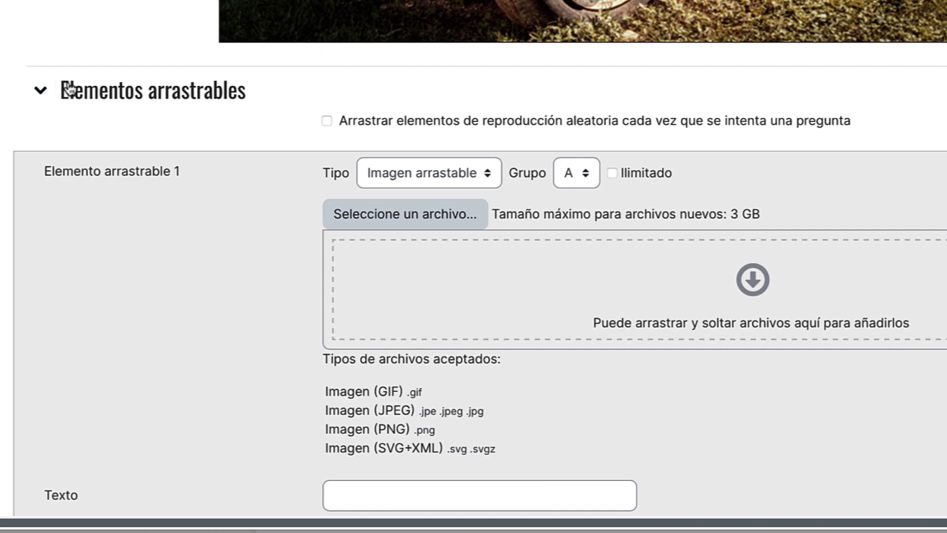
pyautogui.click(463, 176)
pyautogui.press('Up')
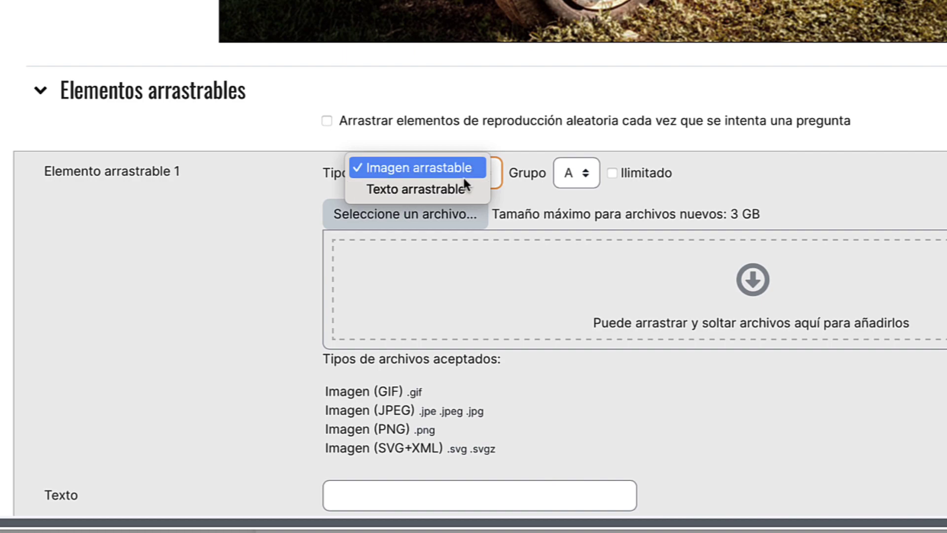
pyautogui.click(466, 171)
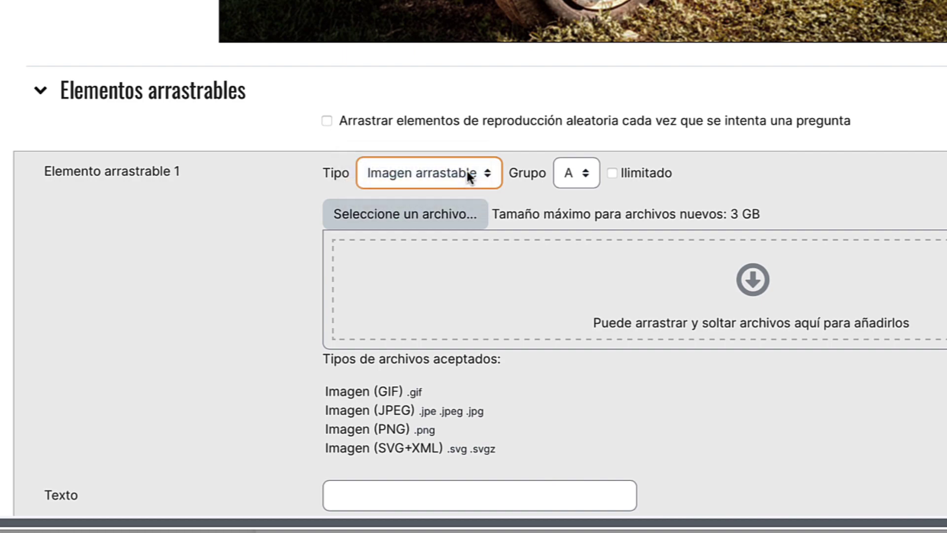
pyautogui.click(586, 176)
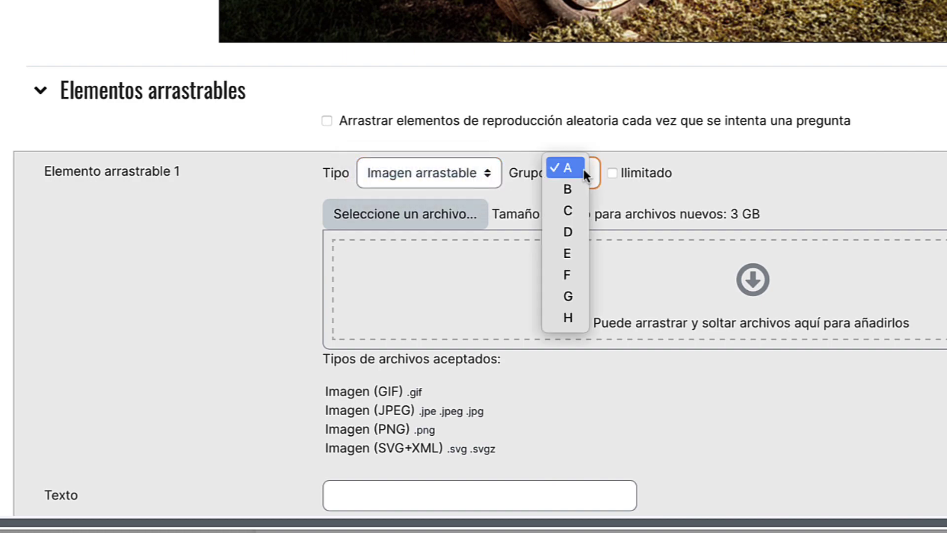
pyautogui.click(583, 170)
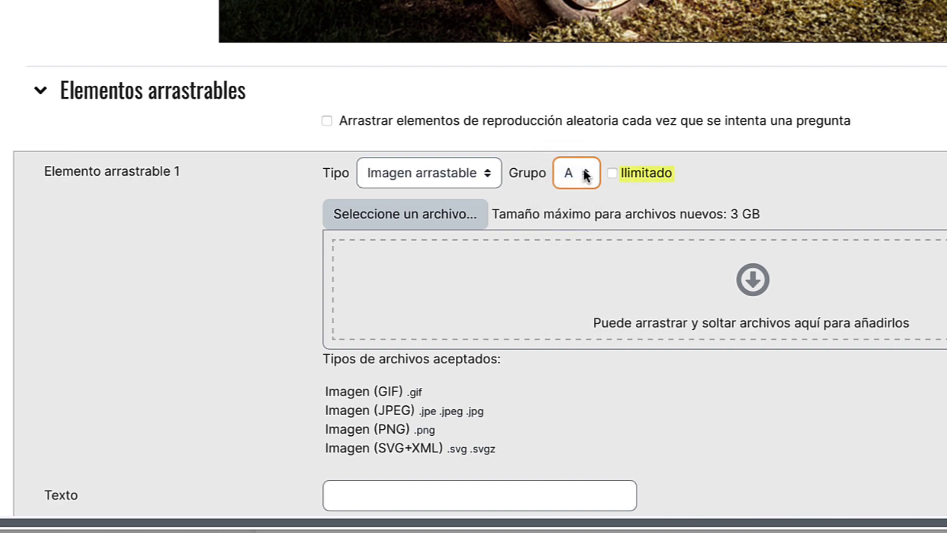
pyautogui.moveTo(937, 172); pyautogui.dragTo(764, 286)
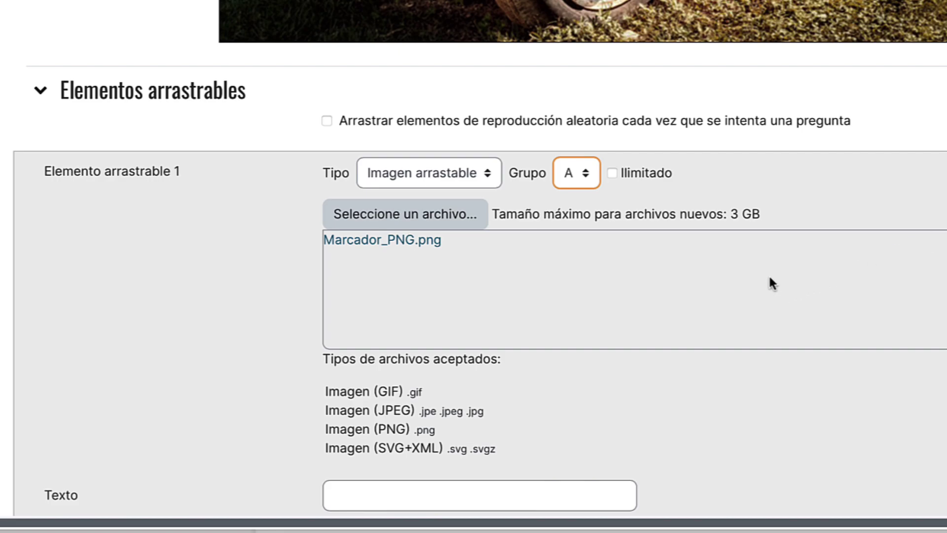
# Step: Set the type of draggable element 2 to "Texto arrastrable"
pyautogui.scroll(-6, 773, 284)
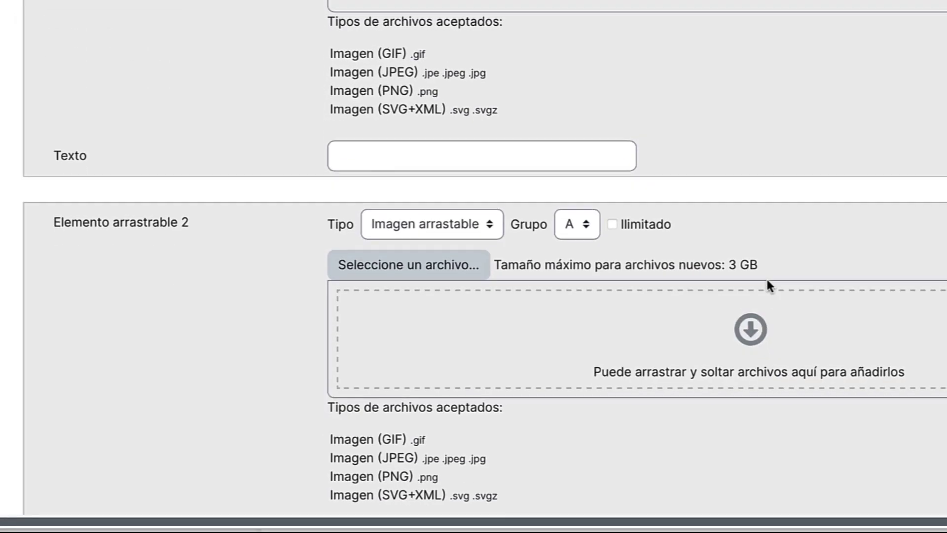
pyautogui.scroll(-4, 766, 277)
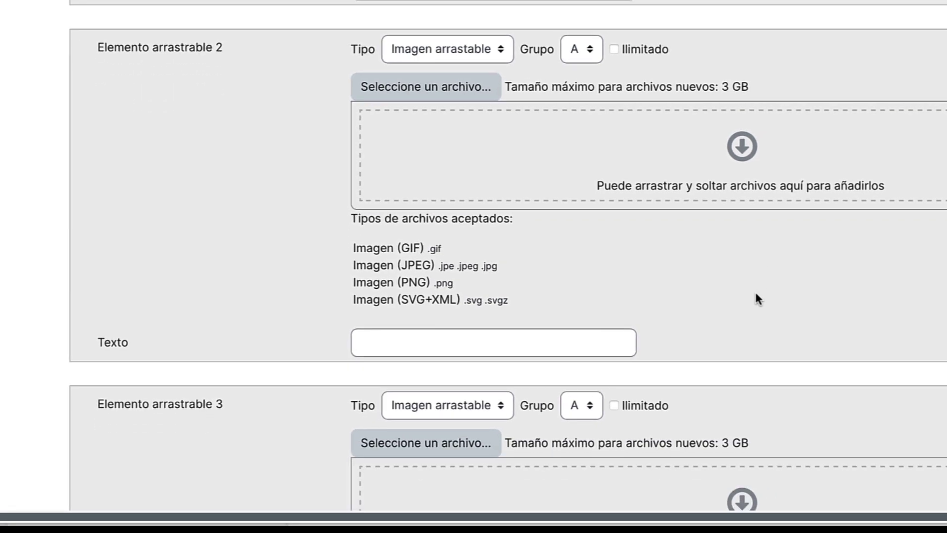
pyautogui.click(500, 47)
pyautogui.click(482, 65)
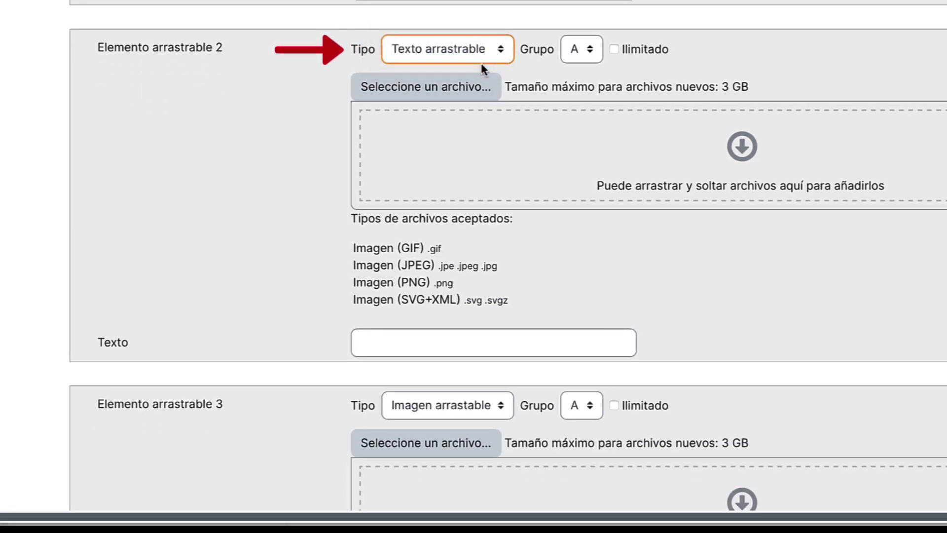
# Step: Assign draggable element 2 to group B and set its text to "Rueda"
pyautogui.click(596, 47)
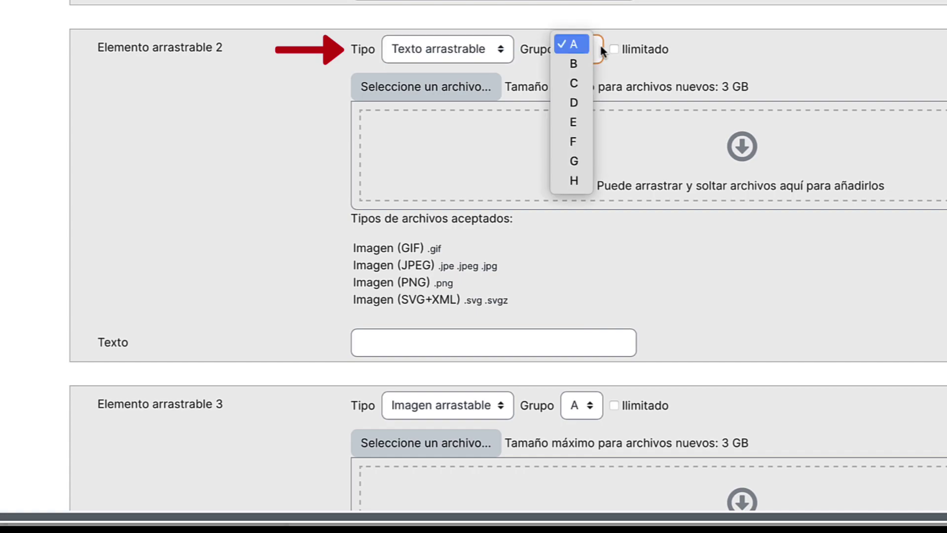
pyautogui.click(579, 61)
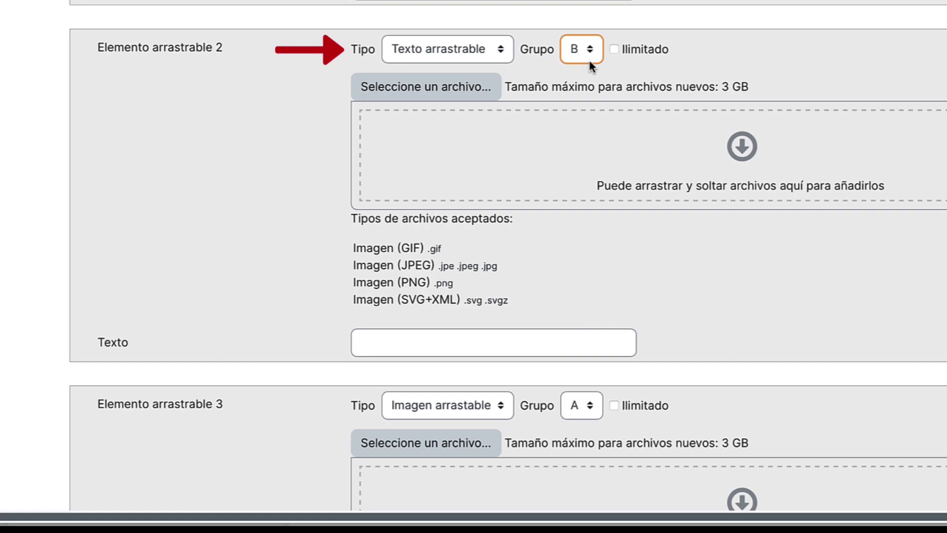
pyautogui.click(391, 343)
pyautogui.write('Rueda')
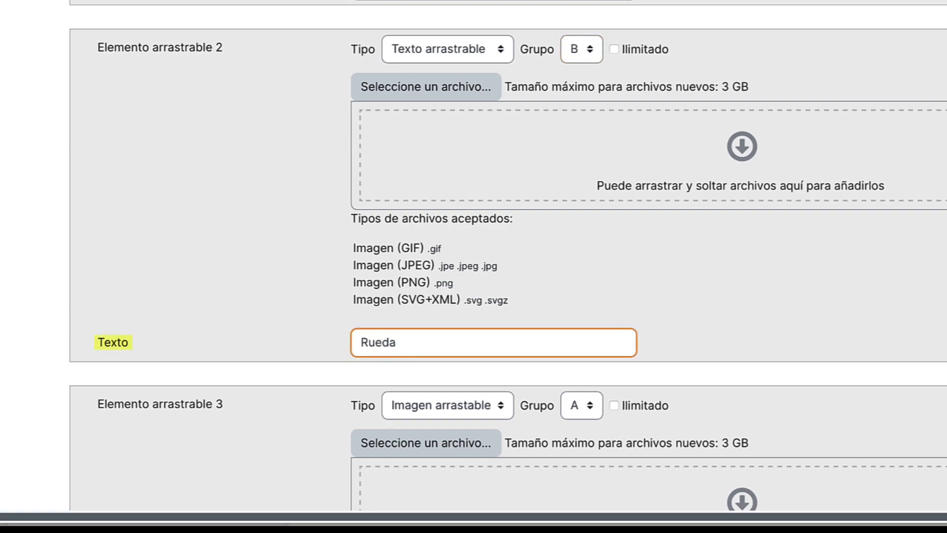
# Step: Set draggable element 3 to type "Texto arrastrable" in group B with the text "Faro"
pyautogui.scroll(-6, 264, 342)
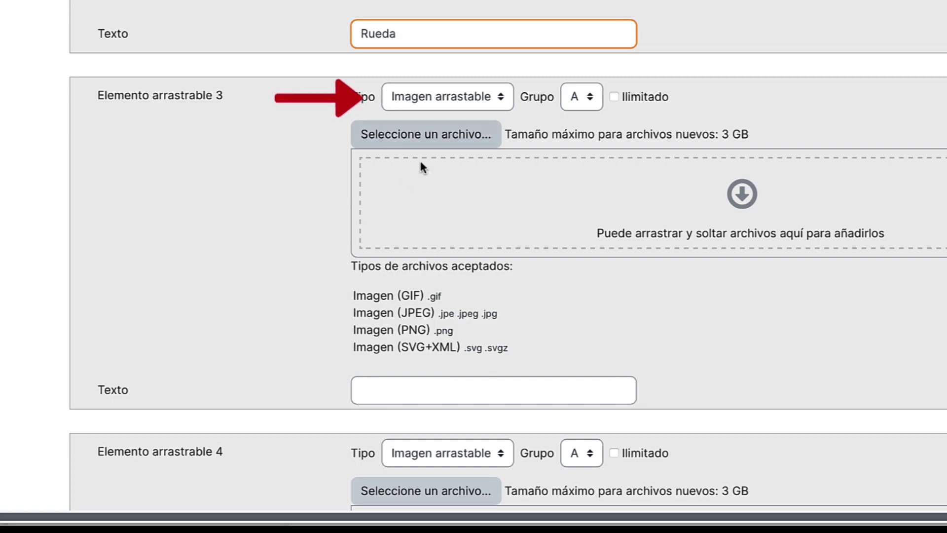
pyautogui.click(478, 97)
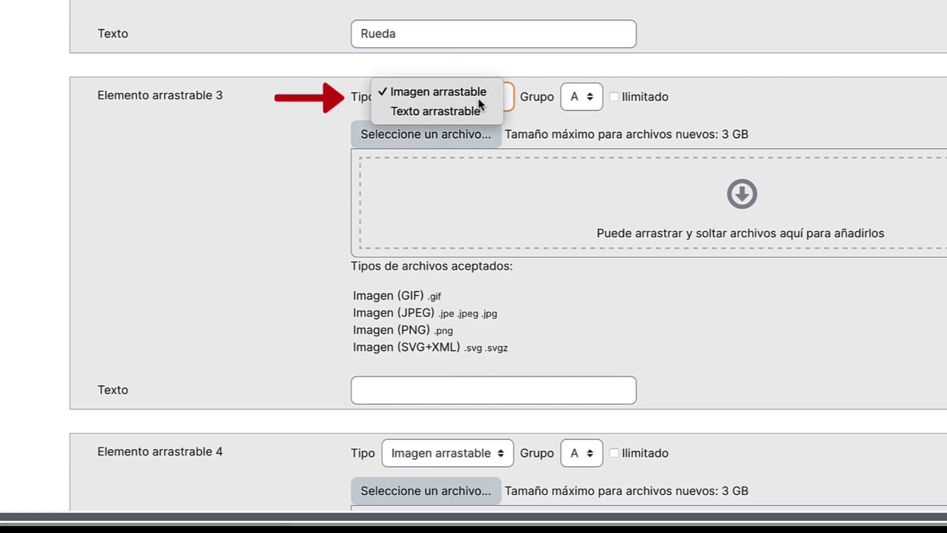
pyautogui.click(434, 109)
pyautogui.click(577, 99)
pyautogui.click(580, 109)
pyautogui.click(422, 388)
pyautogui.write('Faro')
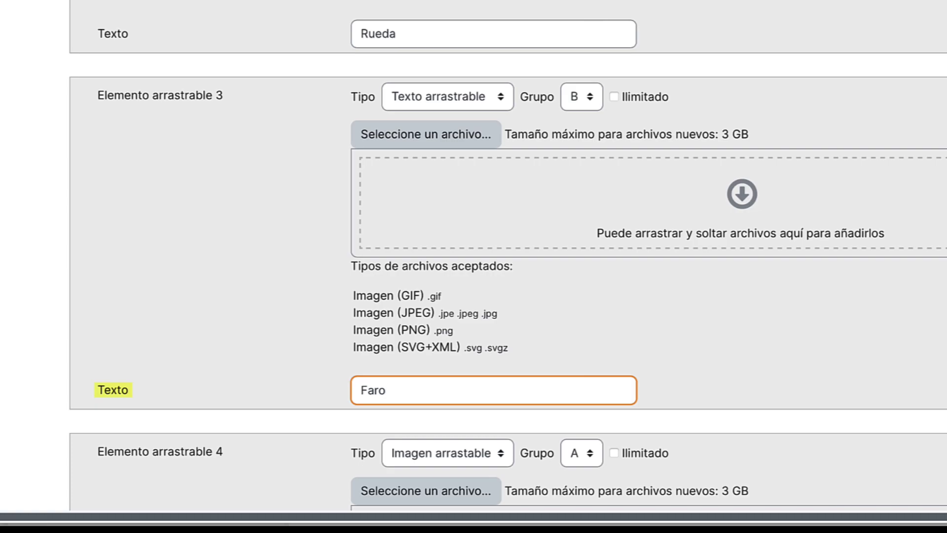
# Step: Expand Zonas de arrastre and assign Marcador_PNG.png to zone 1, Rueda to zone 2 and Faro to zone 3
pyautogui.scroll(-20, 493, 267)
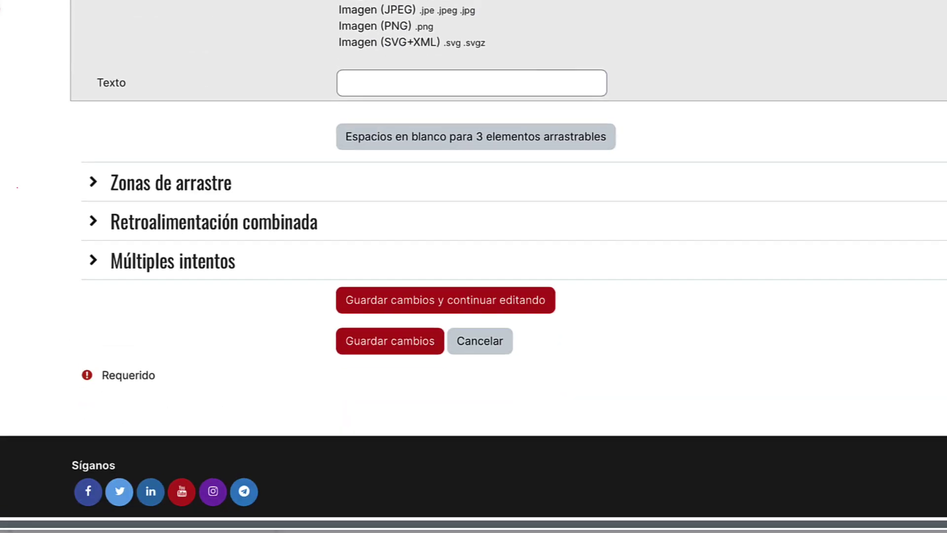
pyautogui.click(93, 182)
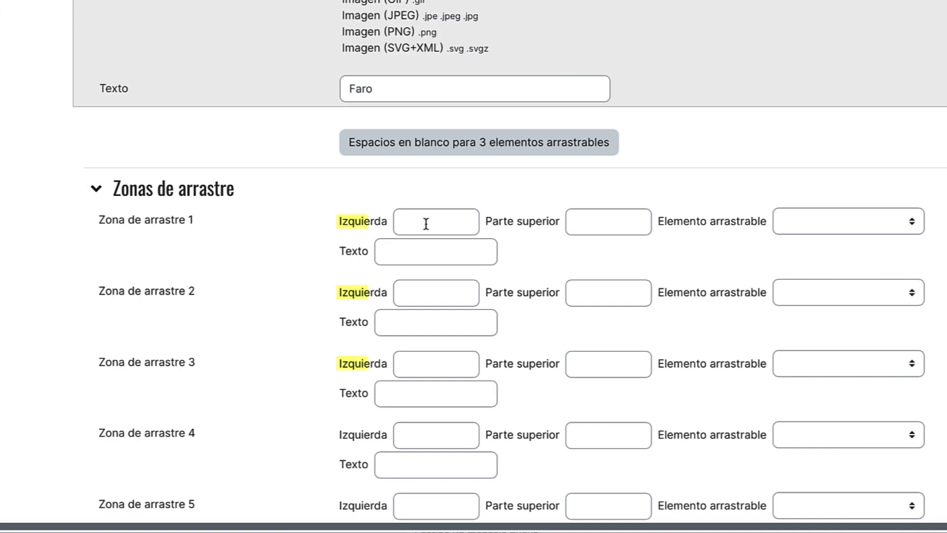
pyautogui.click(811, 220)
pyautogui.click(814, 233)
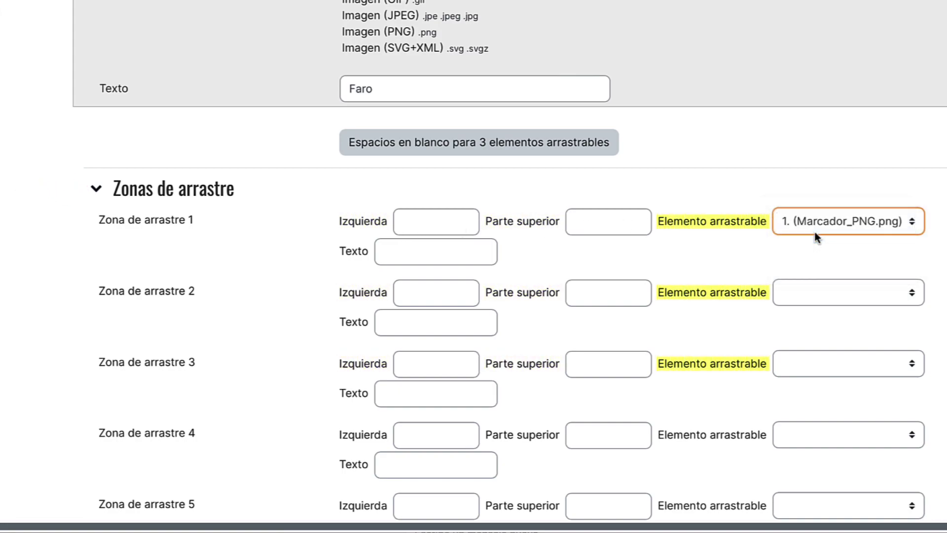
pyautogui.click(828, 288)
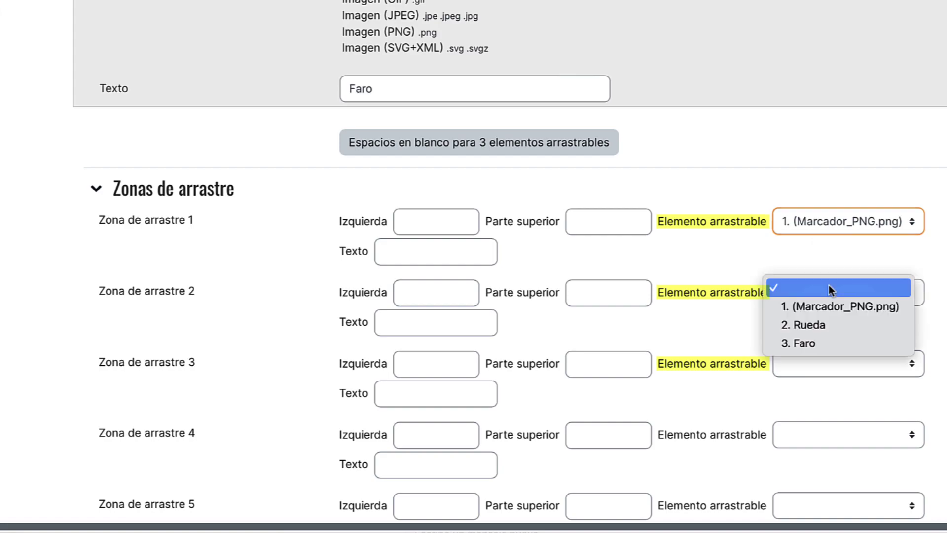
pyautogui.click(812, 325)
pyautogui.click(823, 362)
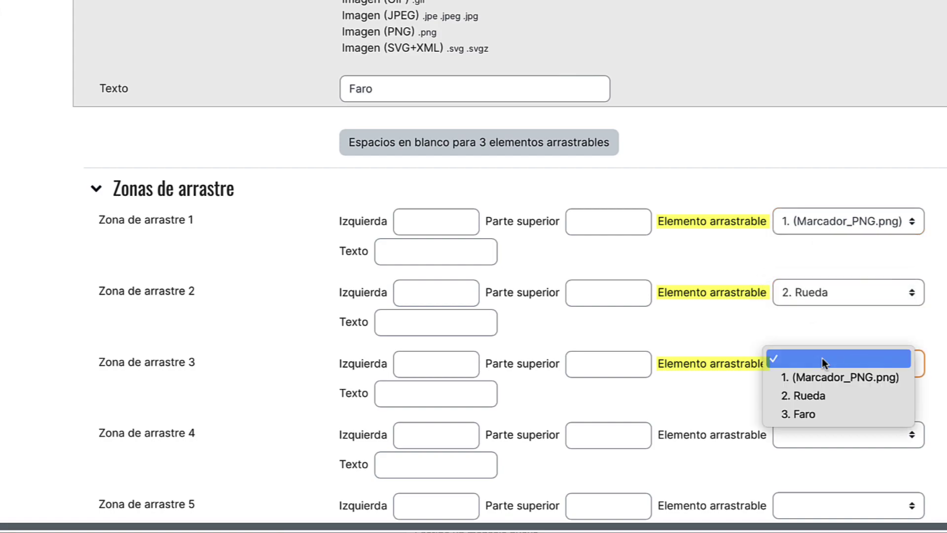
pyautogui.click(827, 414)
# Step: Label drop zone 1 "Marcador", zone 2 "Rueda" and zone 3 "Faro"
pyautogui.click(442, 252)
pyautogui.write('Marcador')
pyautogui.click(420, 329)
pyautogui.write('Rueda')
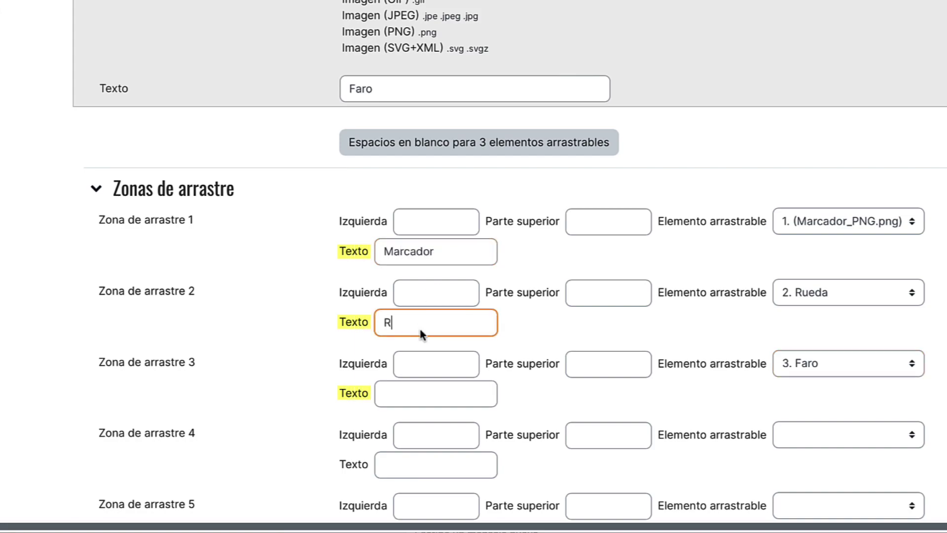
pyautogui.click(400, 389)
pyautogui.write('Faro')
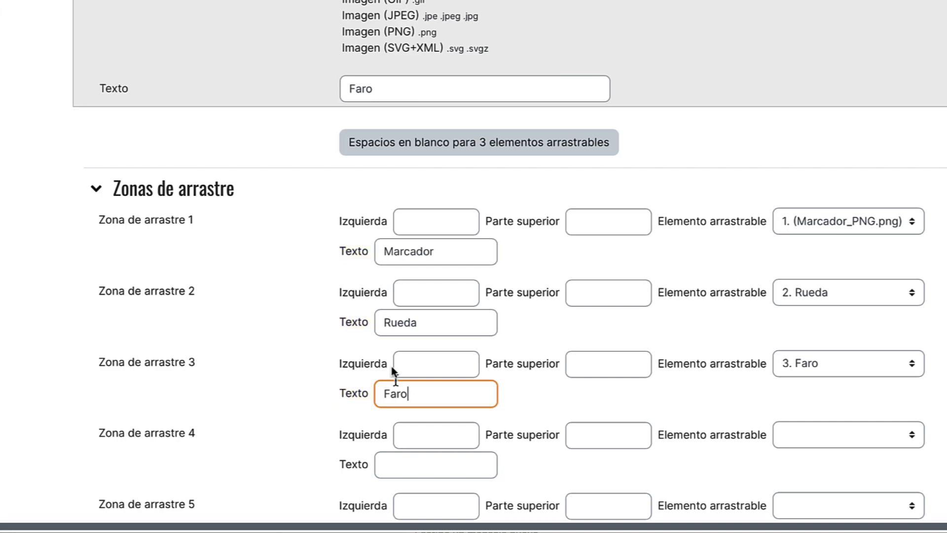
# Step: Place the man's image by the car door at about 607, 204, Faro on the headlight at about 113, 247, and Rueda on the wheel at about 438, 453
pyautogui.scroll(10, 324, 377)
pyautogui.scroll(15, 324, 370)
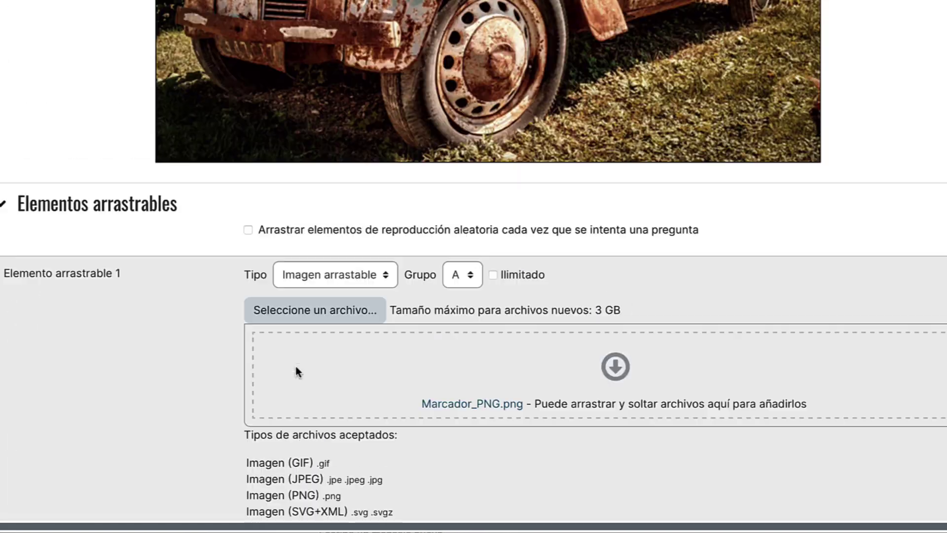
pyautogui.scroll(-1, 295, 366)
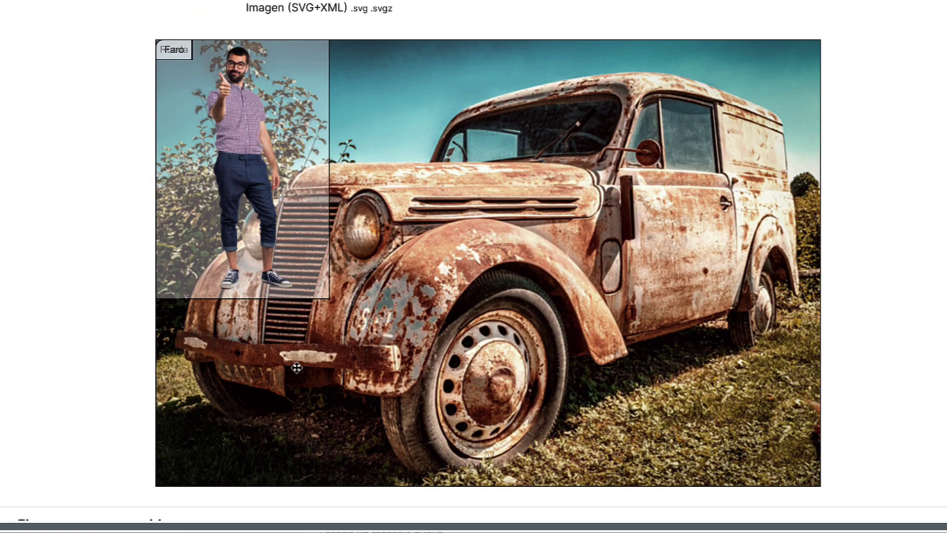
pyautogui.moveTo(226, 103); pyautogui.dragTo(672, 255)
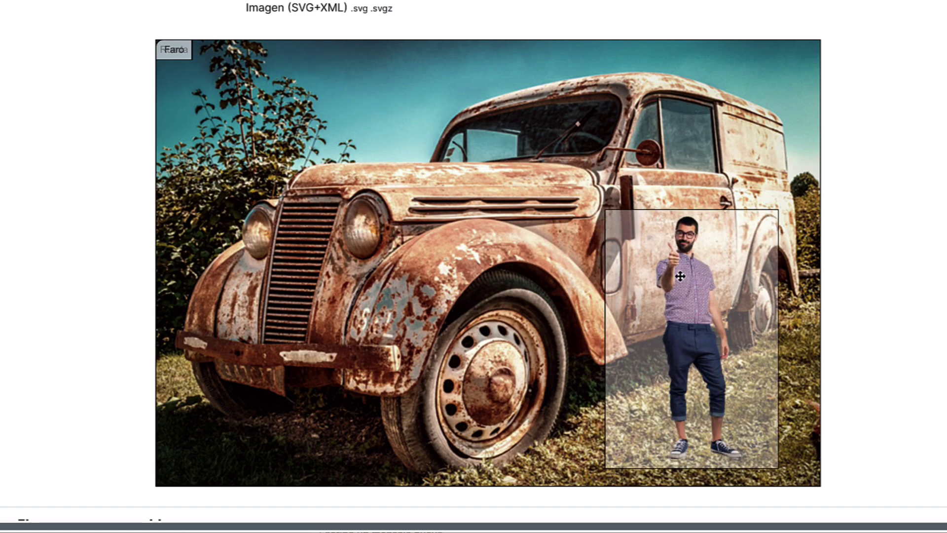
pyautogui.moveTo(173, 50); pyautogui.dragTo(255, 232)
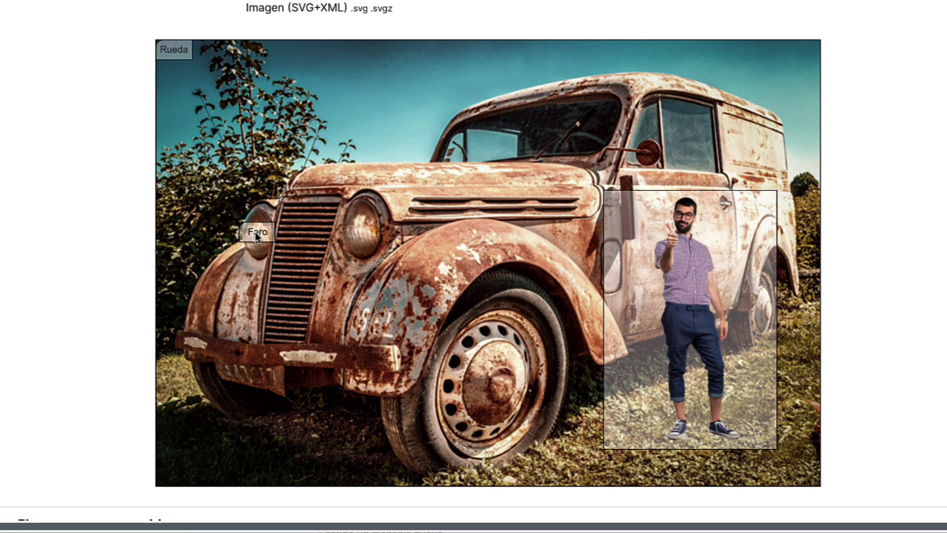
pyautogui.moveTo(178, 53); pyautogui.dragTo(499, 386)
pyautogui.scroll(-10, 498, 386)
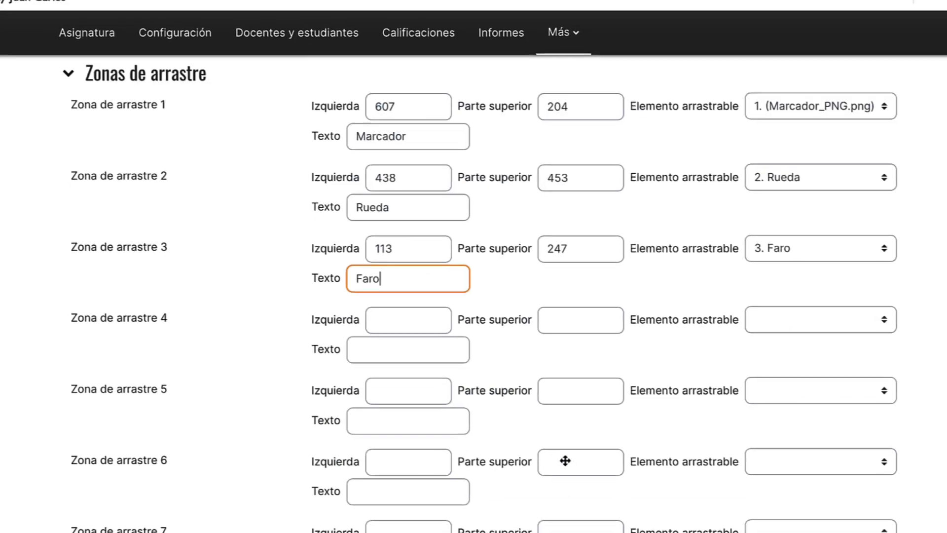
pyautogui.scroll(-7, 565, 461)
pyautogui.scroll(7, 566, 460)
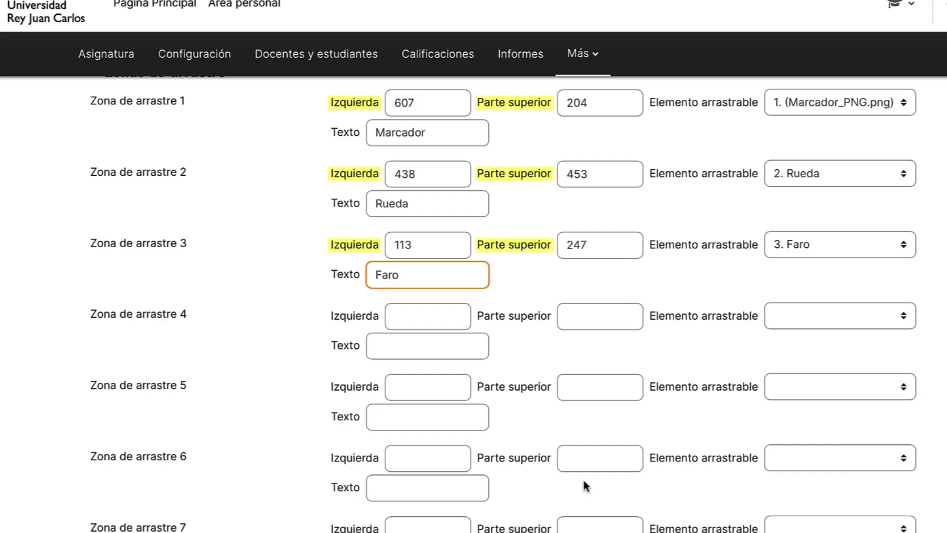
# Step: Expand Retroalimentación combinada and review the feedback texts for correct, partially correct and incorrect answers
pyautogui.scroll(-5, 582, 477)
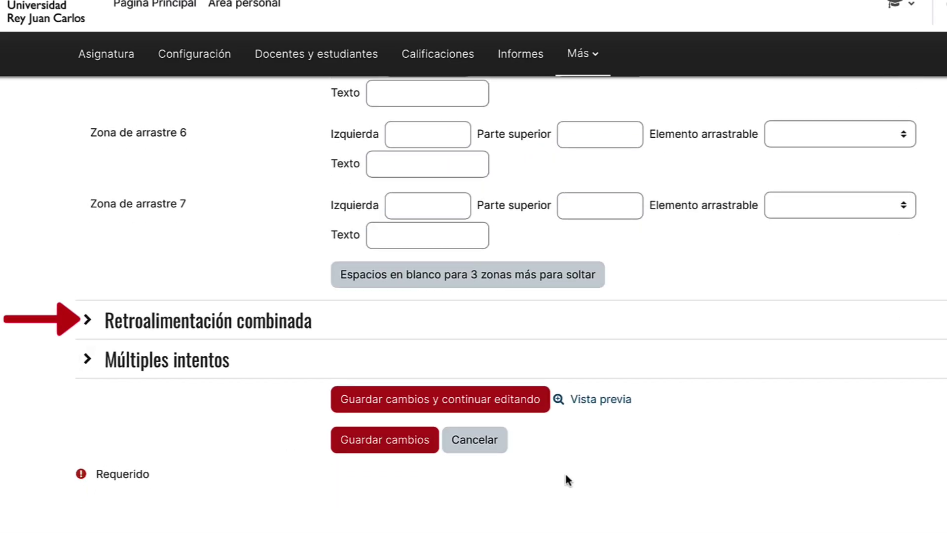
pyautogui.click(88, 320)
pyautogui.scroll(-3, 90, 320)
pyautogui.scroll(-2, 90, 320)
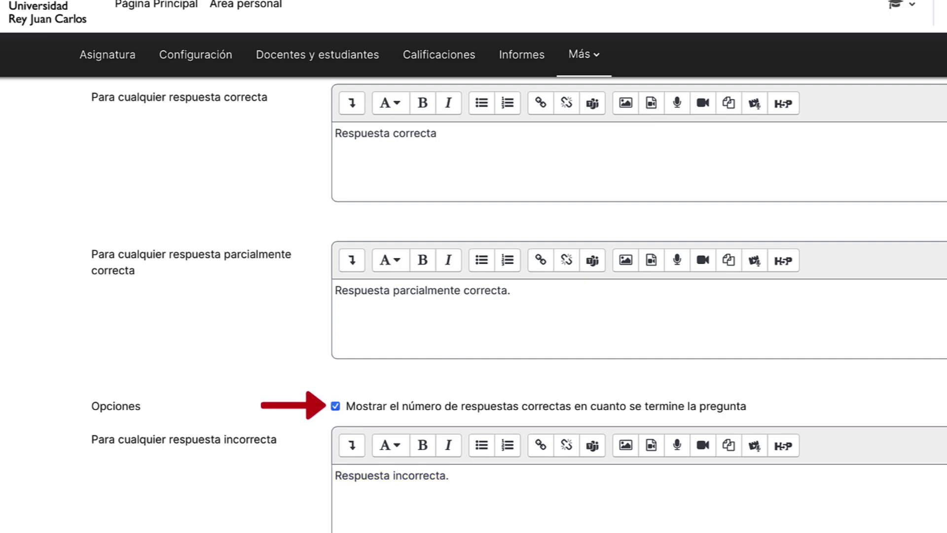
pyautogui.scroll(-3, 34, 335)
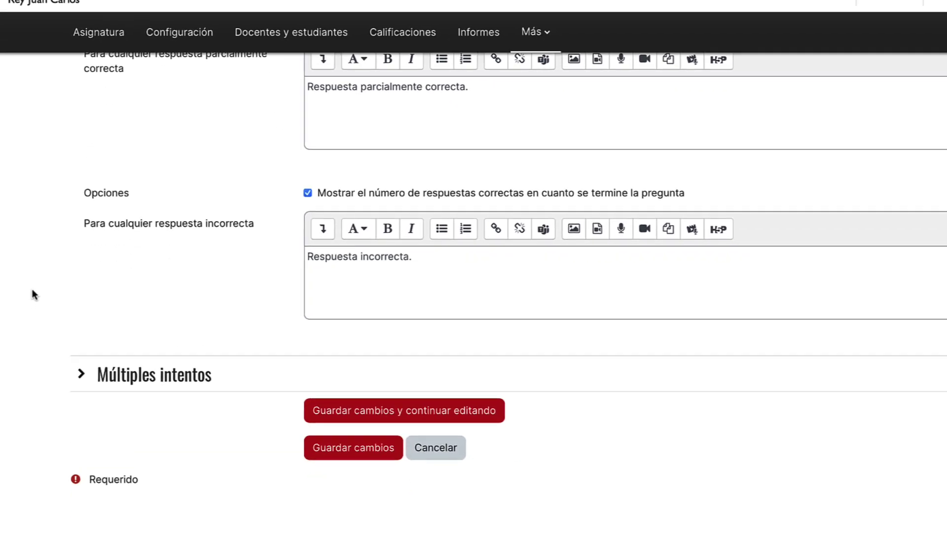
# Step: Review the penalty and hint settings under Múltiples intentos and save the question while continuing to edit it
pyautogui.click(81, 389)
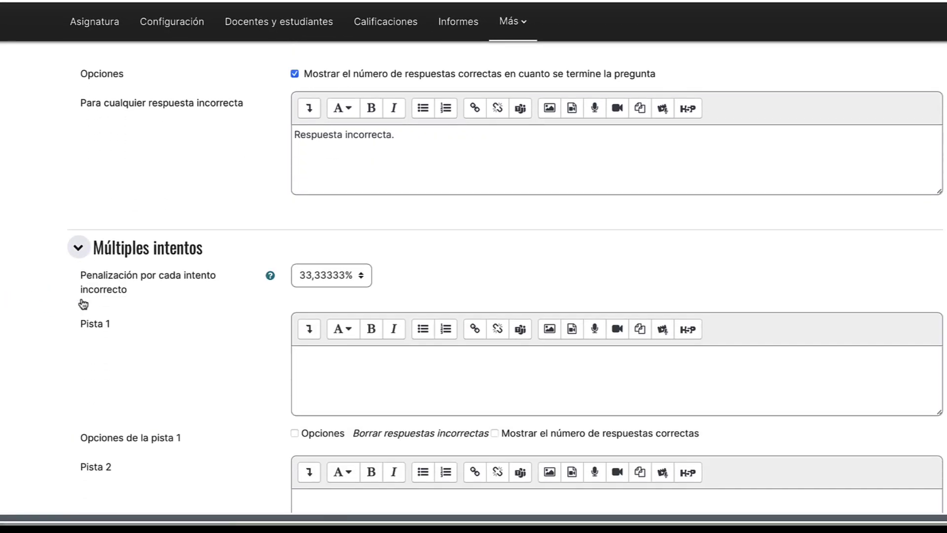
pyautogui.scroll(-4, 83, 303)
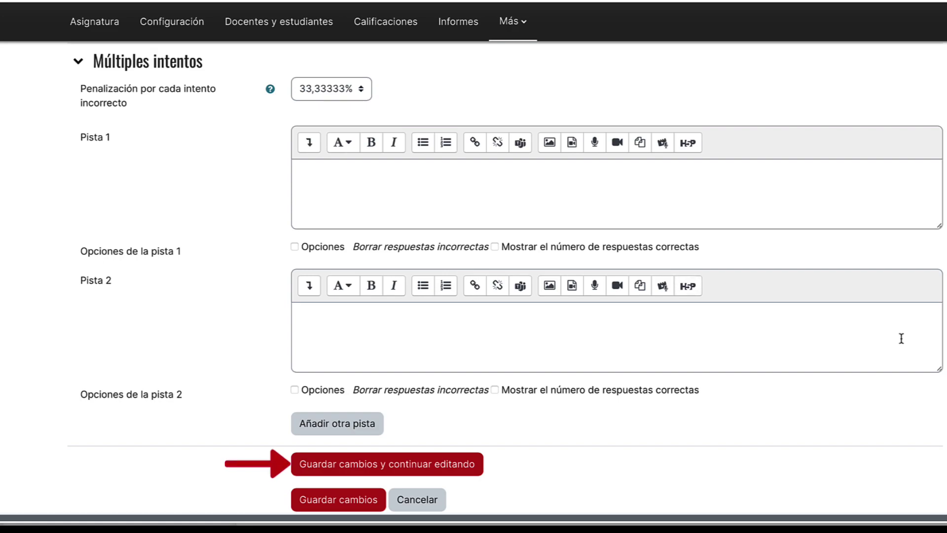
pyautogui.click(351, 464)
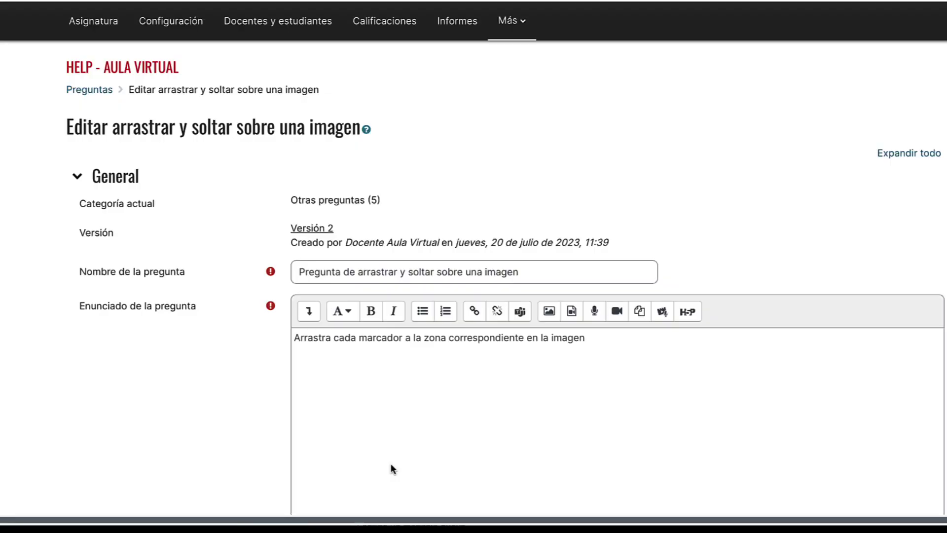
# Step: Preview the question, place the man's image, Rueda and Faro on their matching zones, and save the question back to the question bank
pyautogui.scroll(-20, 393, 468)
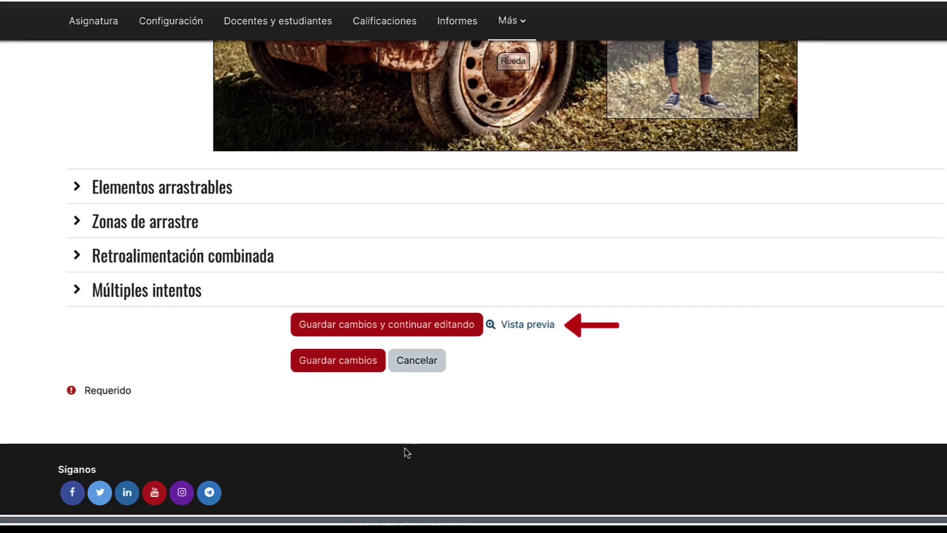
pyautogui.click(513, 325)
pyautogui.moveTo(433, 488)
pyautogui.mouseDown()
pyautogui.moveTo(540, 303)
pyautogui.moveTo(642, 216)
pyautogui.mouseUp()
pyautogui.moveTo(511, 466); pyautogui.dragTo(532, 369)
pyautogui.moveTo(578, 458)
pyautogui.mouseDown()
pyautogui.moveTo(365, 293)
pyautogui.moveTo(310, 222)
pyautogui.mouseUp()
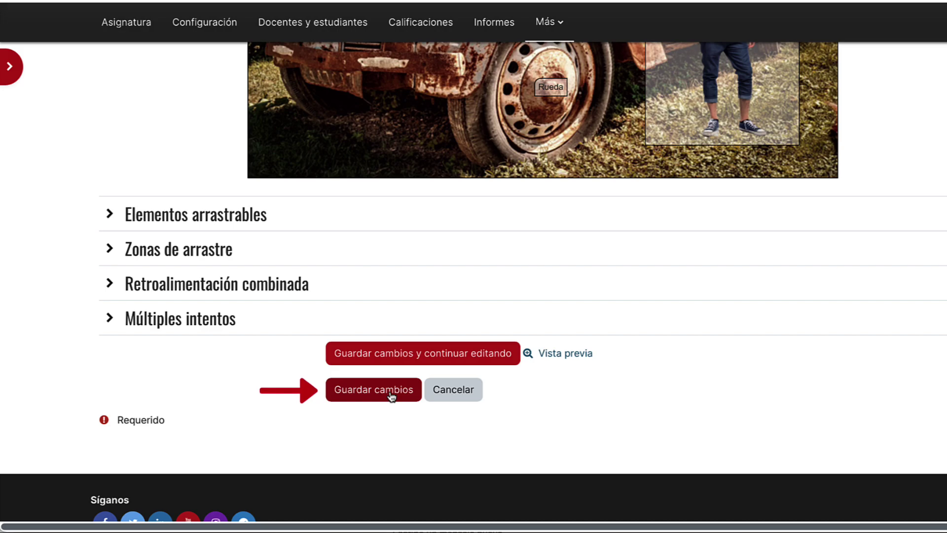
pyautogui.click(391, 396)
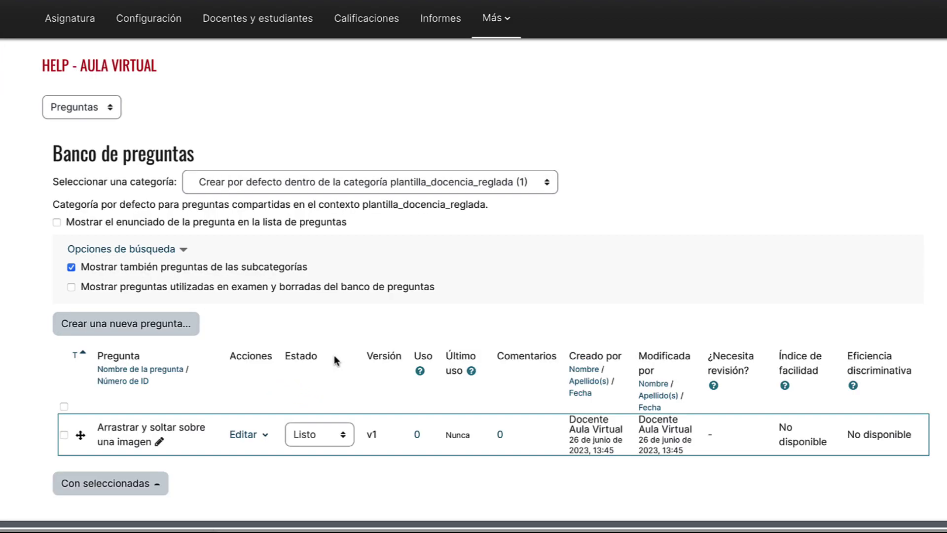